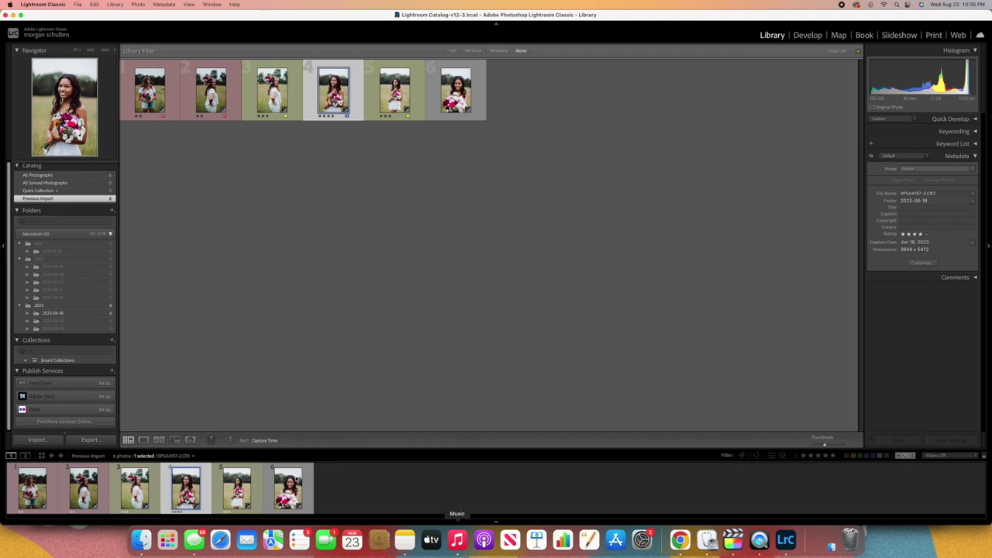
Step: Open the Import window, then cancel it to return to the six-photo Library grid
click(36, 441)
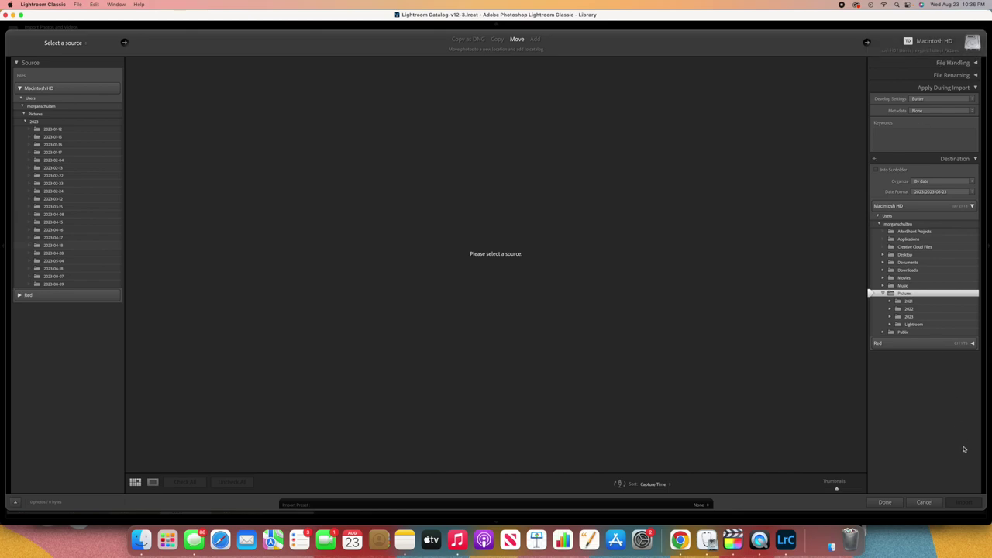
click(931, 504)
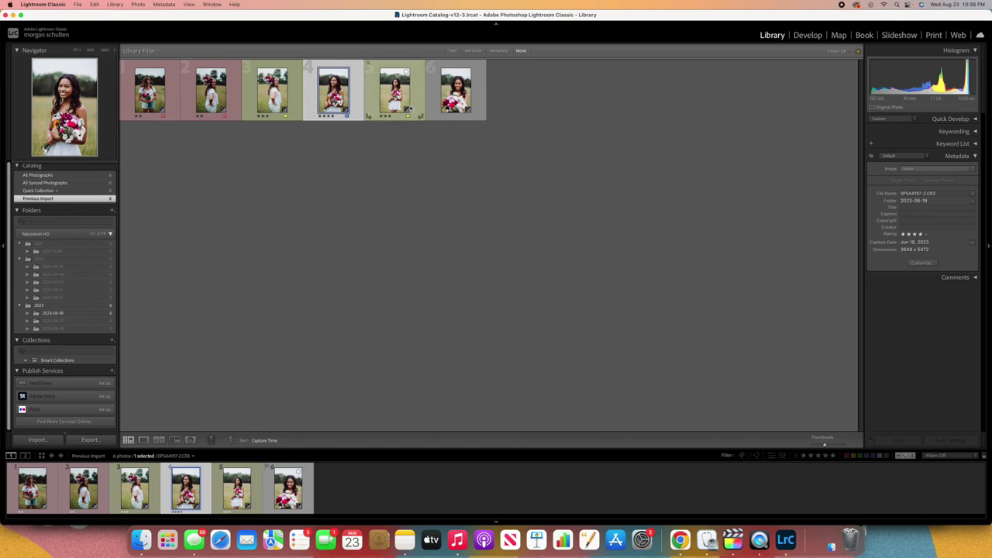
Step: Remove the first photo in the grid from the Lightroom catalog only
click(434, 103)
click(391, 99)
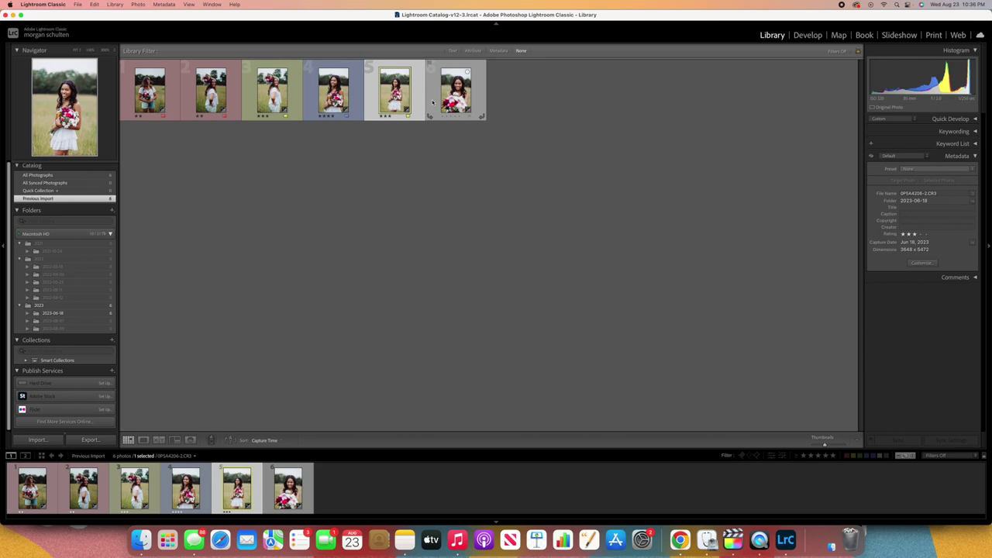
click(144, 87)
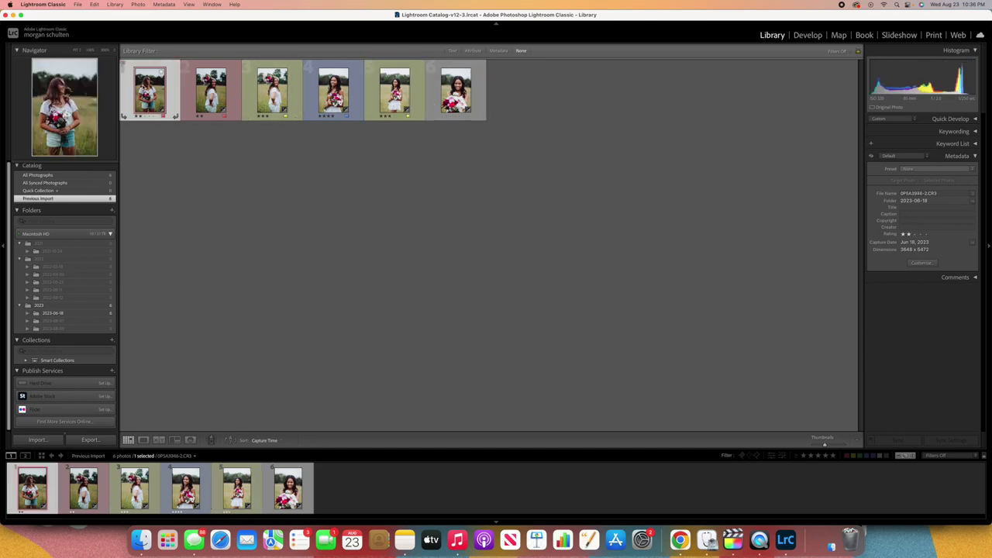
key(Delete)
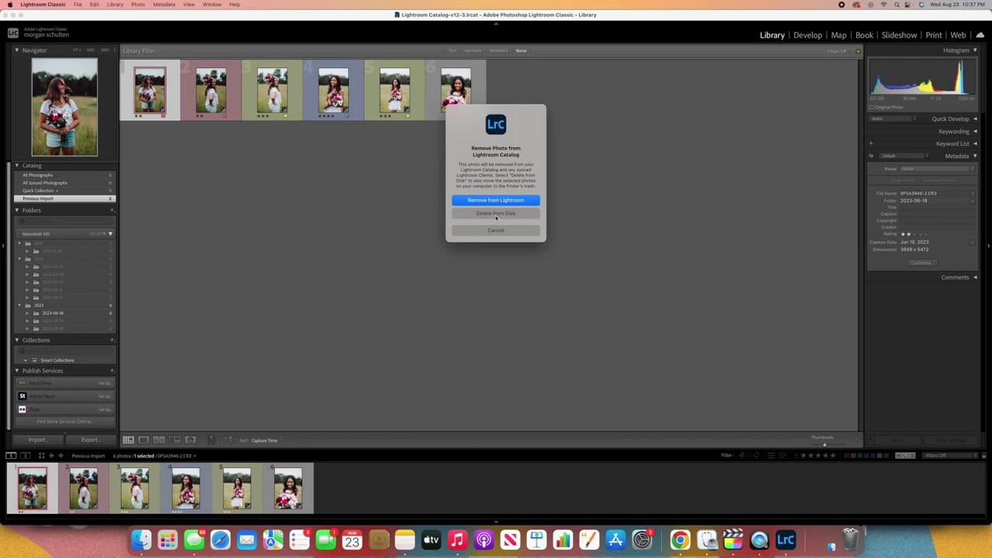
click(496, 215)
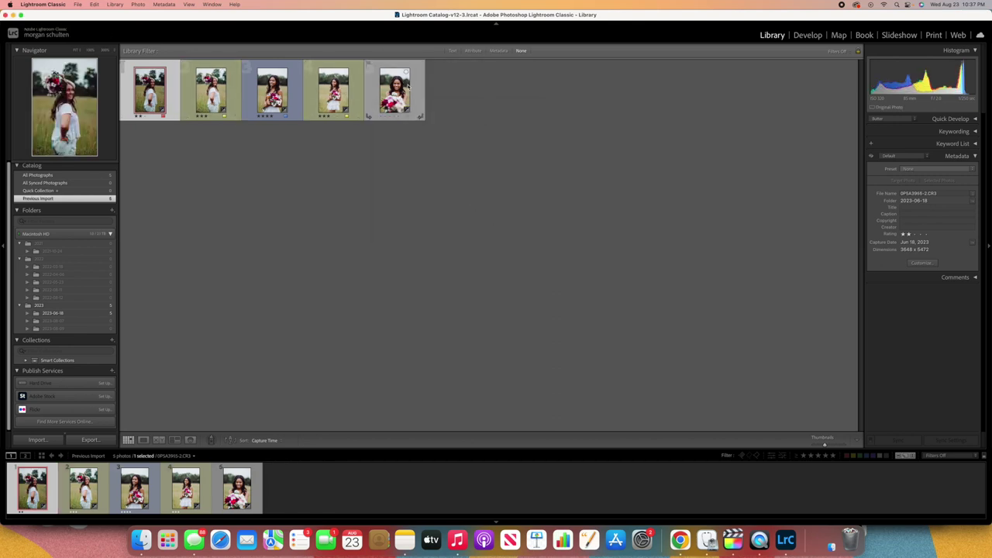
Step: Select the remaining five photos and remove them from Lightroom, keeping the files
key(super+a)
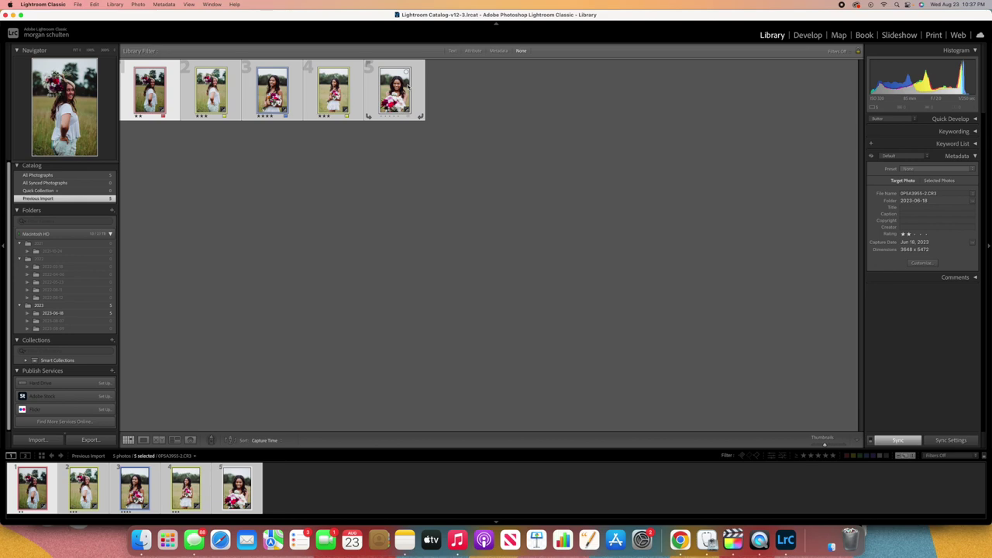
key(Delete)
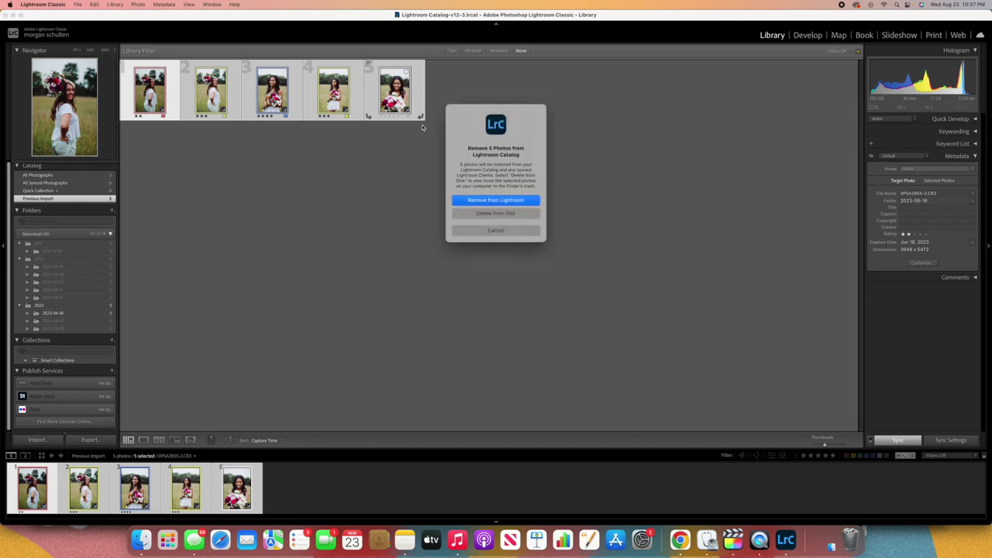
click(510, 201)
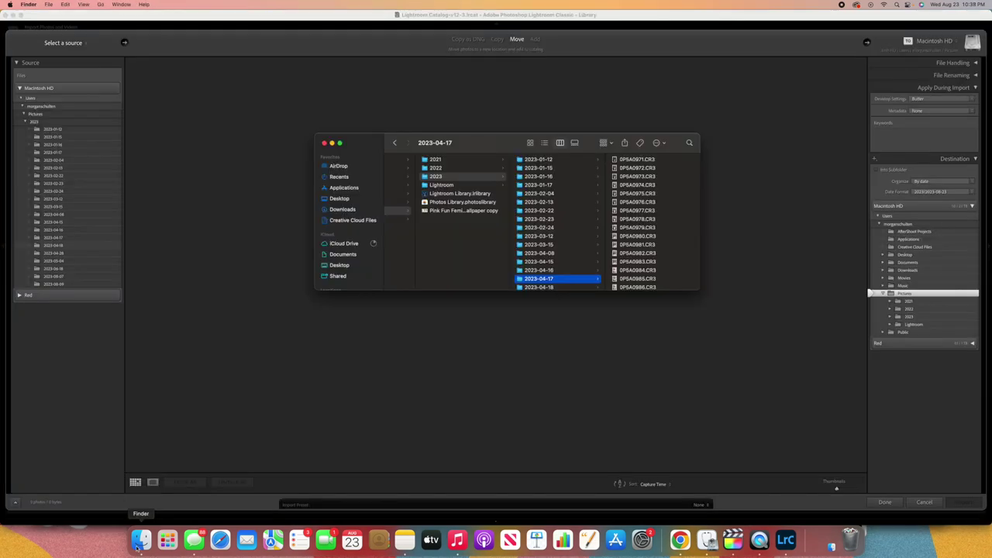
Step: Go back to Pictures in Finder, open 2023, and scroll its date folders down to 2023-08-09
scroll(446, 251, left, 3)
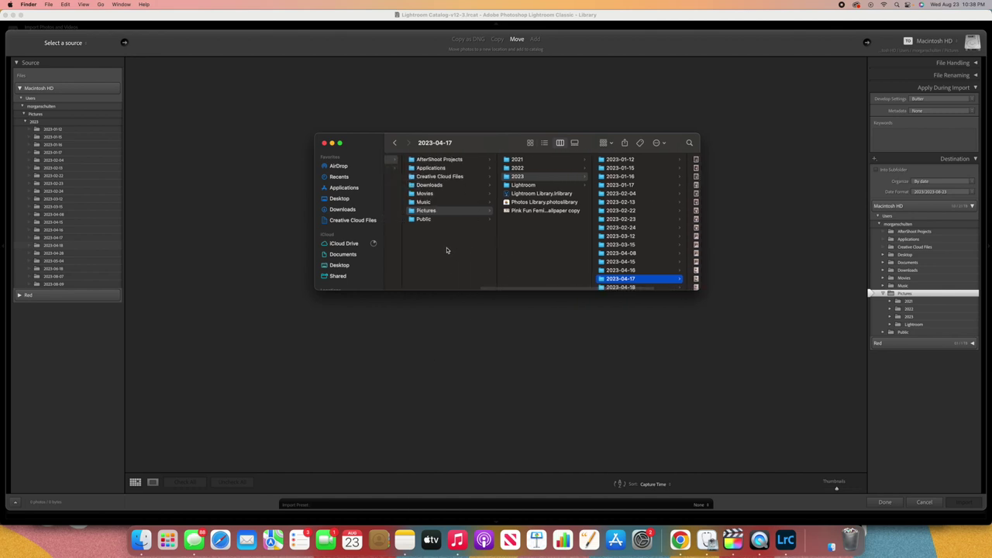
scroll(446, 251, left, 3)
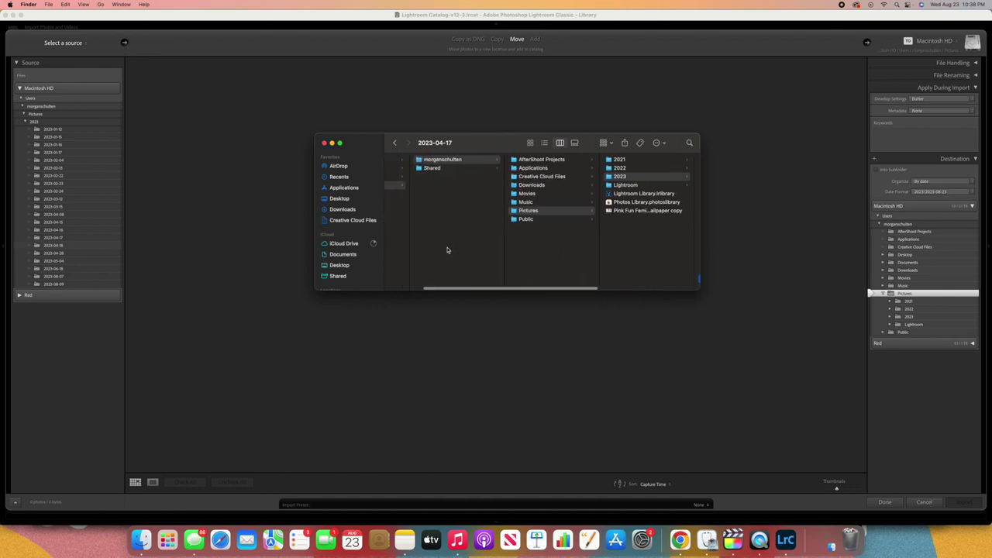
scroll(447, 251, left, 3)
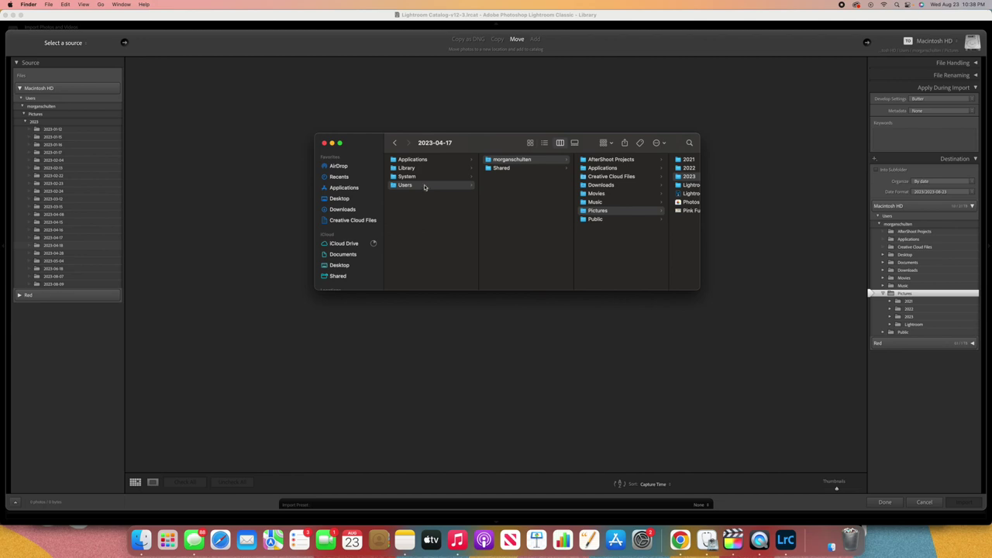
scroll(344, 269, down, 5)
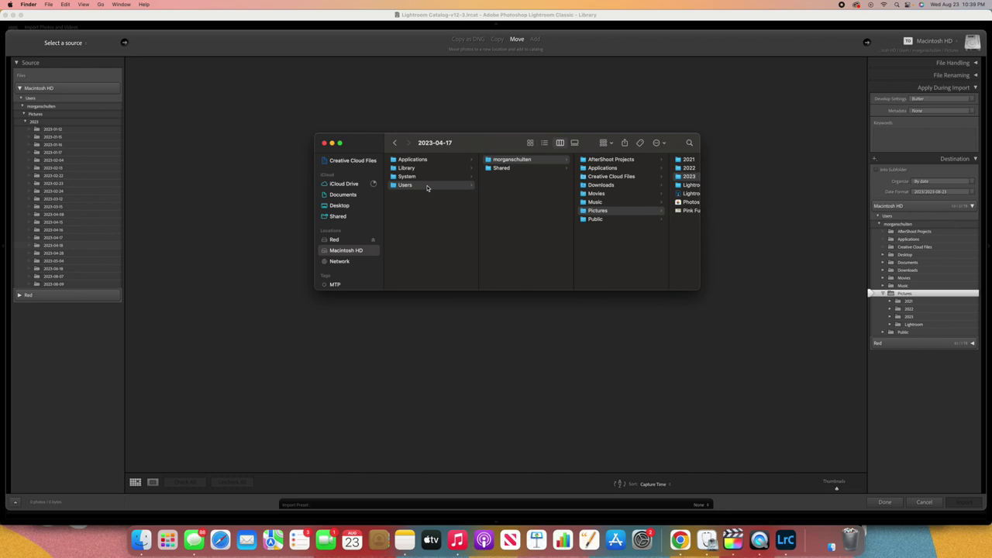
scroll(605, 220, right, 2)
scroll(605, 221, right, 3)
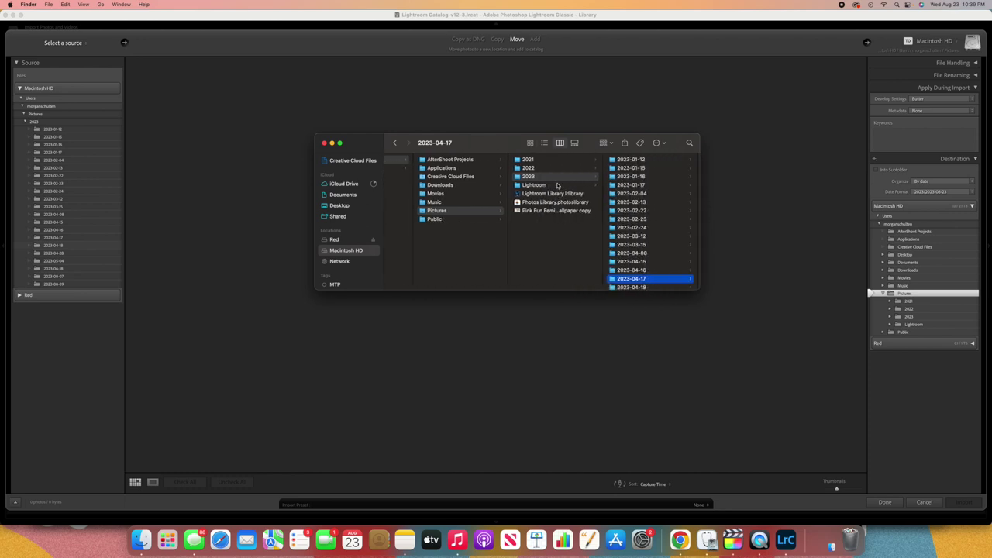
click(552, 195)
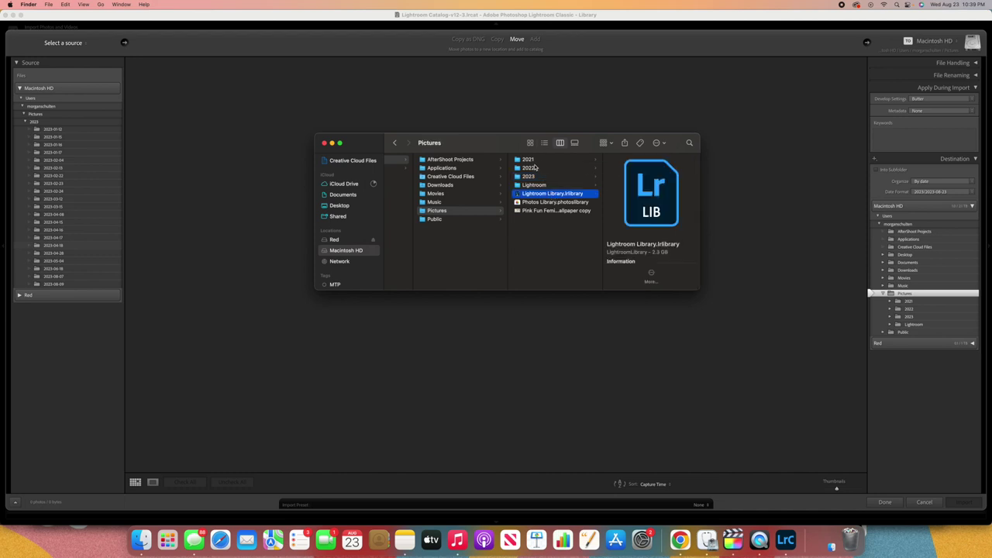
click(538, 179)
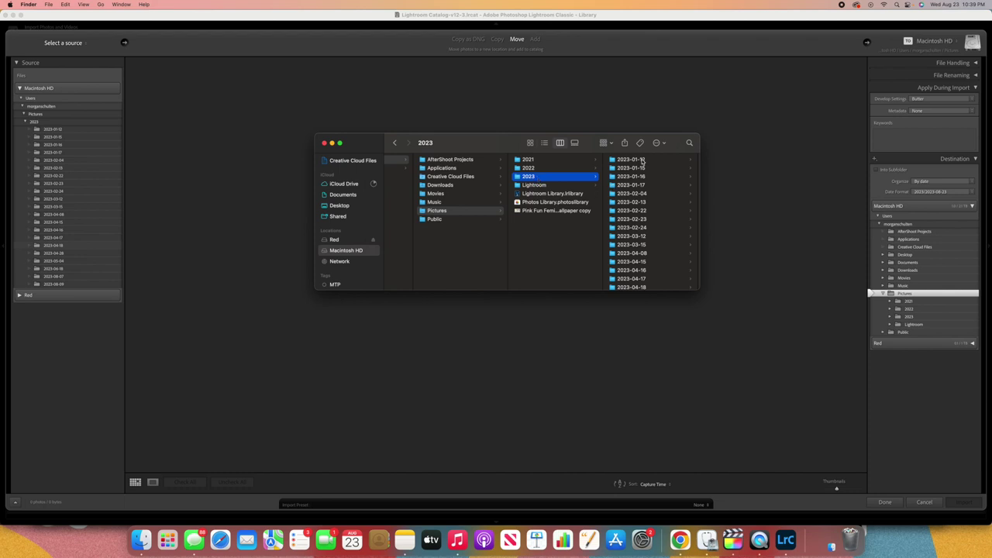
scroll(652, 250, down, 2)
scroll(652, 250, down, 1)
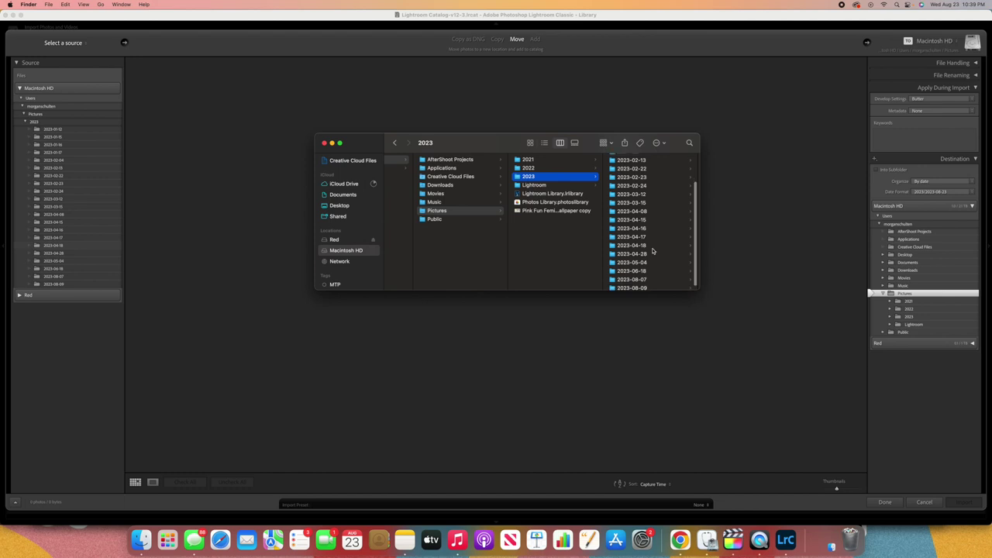
scroll(642, 273, down, 1)
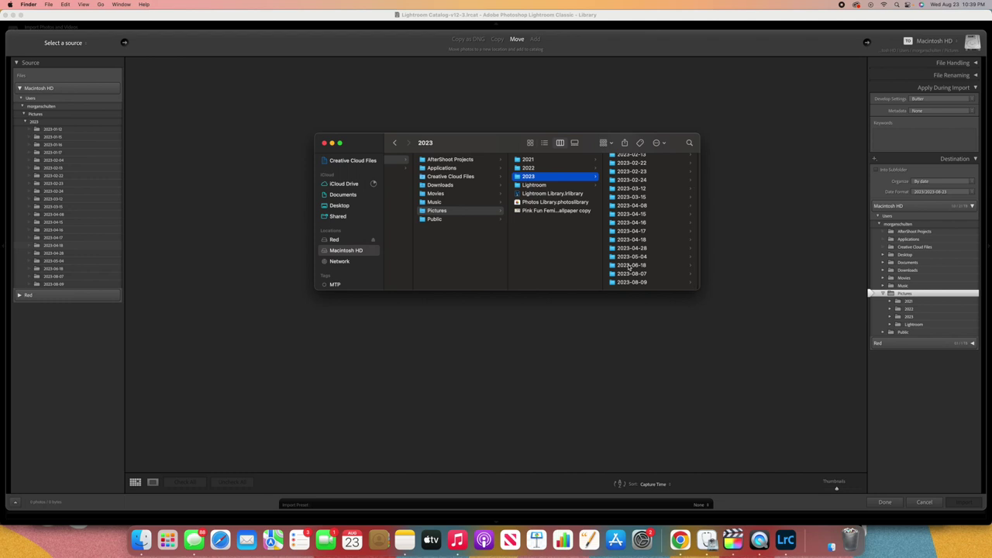
Step: Open 2023-06-18 and preview its CR3 files 0P5A4206-2, 0P5A4197-2 and 0P5A3966-2
click(629, 266)
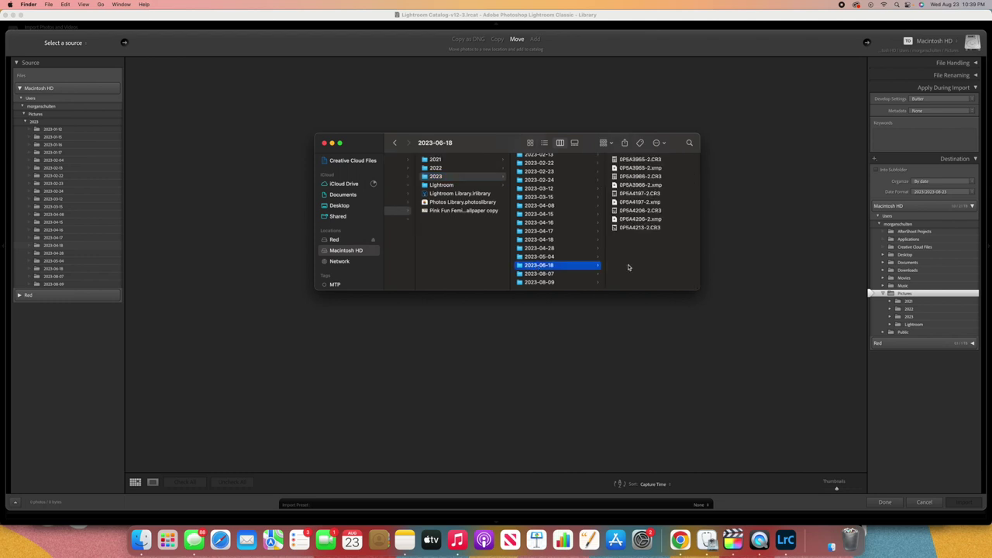
click(644, 210)
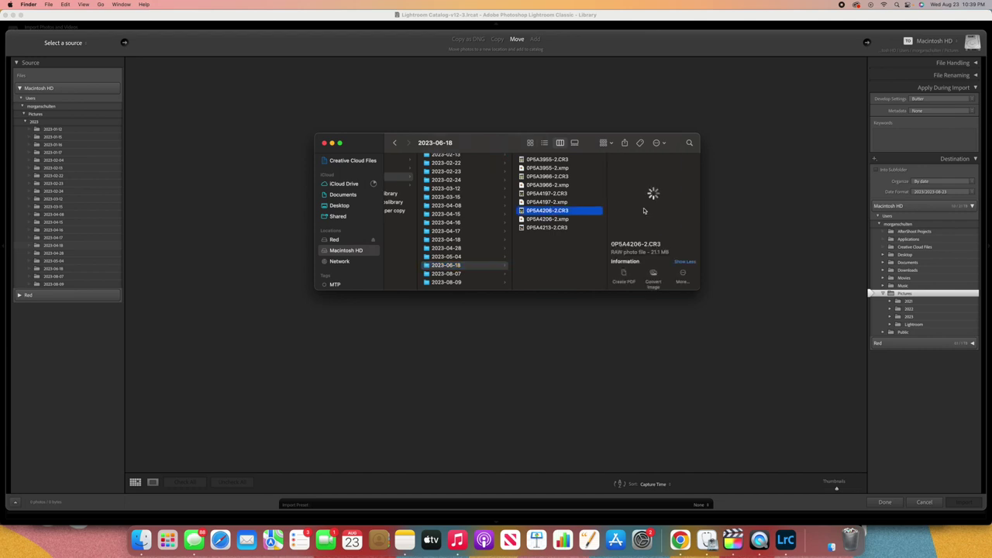
click(573, 196)
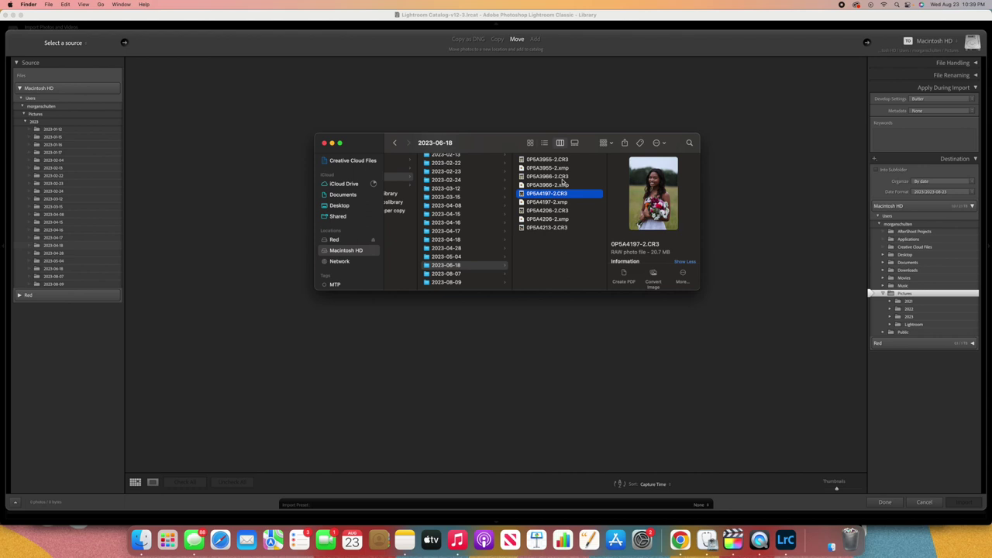
click(563, 177)
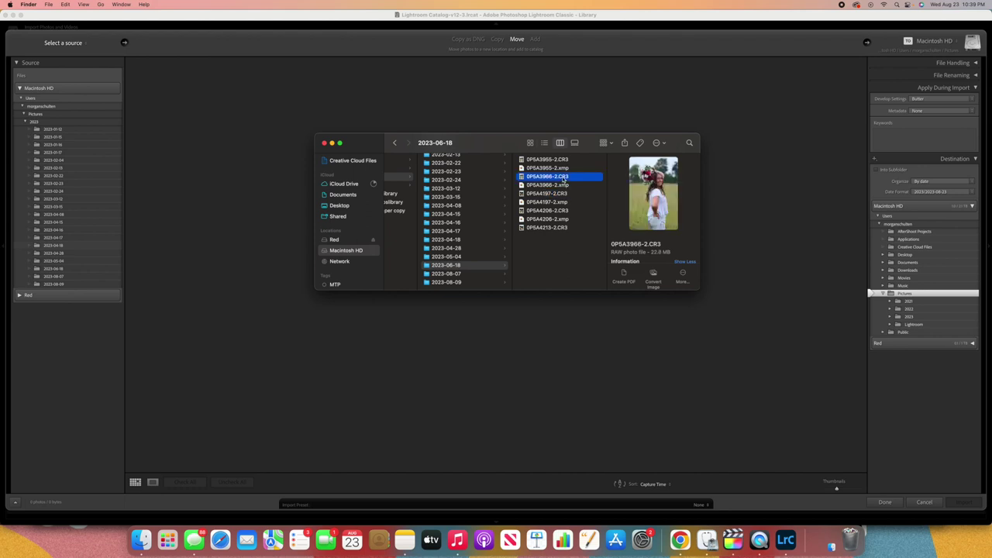
Step: Drag the 2023-06-18 folder onto the Trash in the Dock
scroll(564, 178, left, 5)
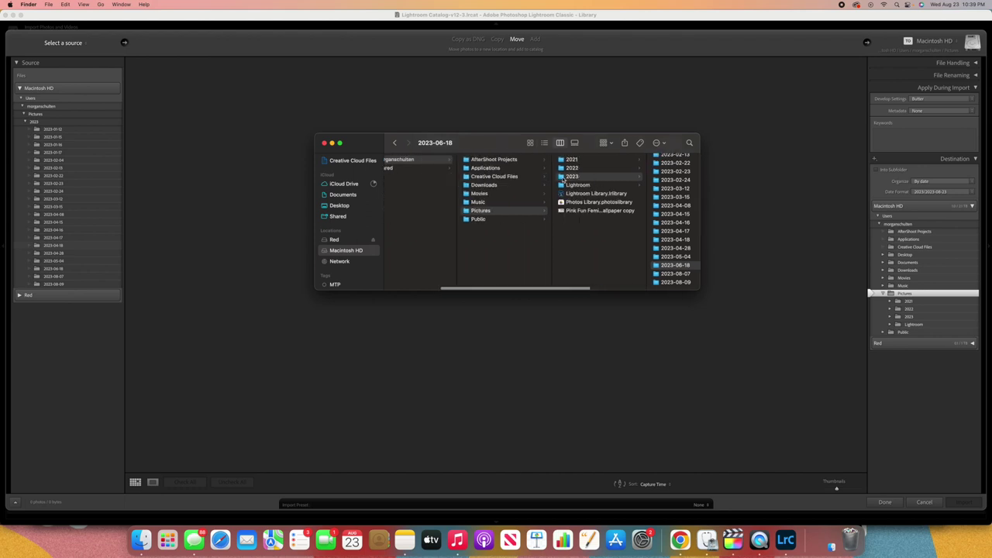
scroll(562, 232, right, 4)
click(555, 265)
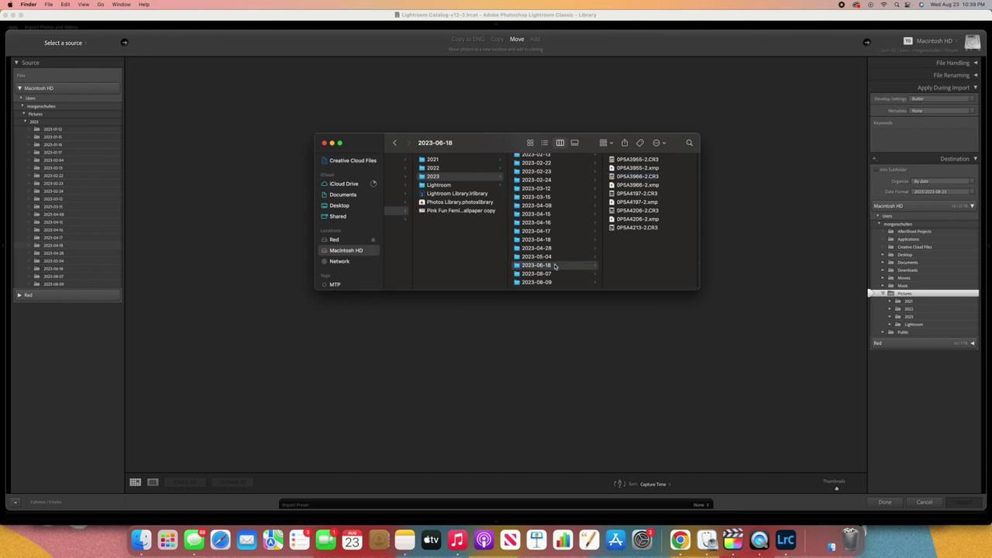
drag(555, 266, 832, 546)
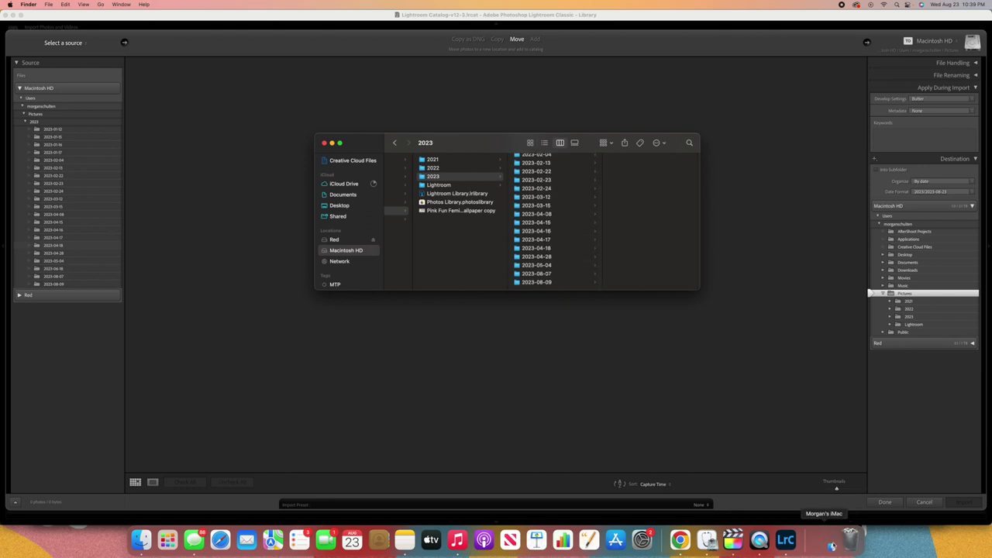
Step: Review the discarded CR3 and XMP files in the Trash, then return to the 2023 window
click(851, 546)
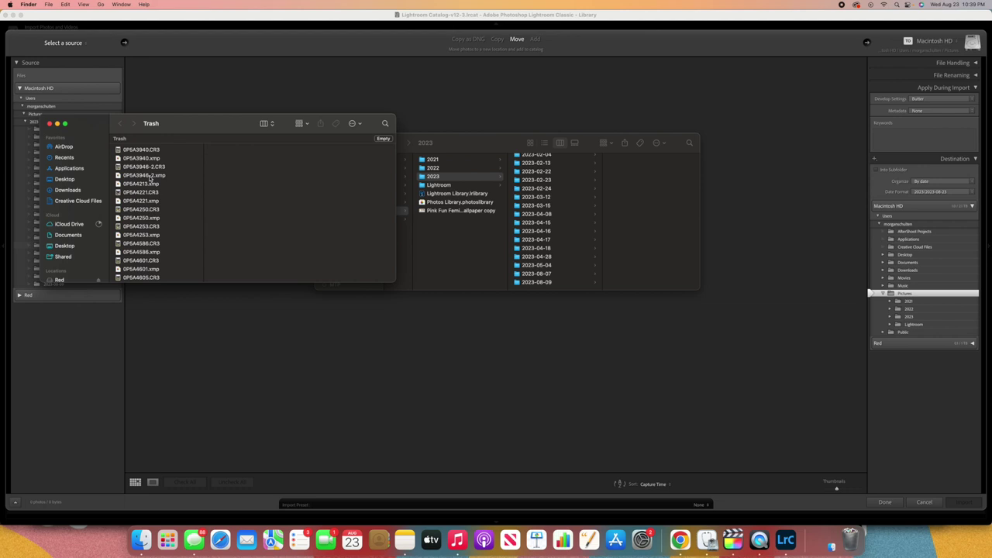
scroll(165, 227, down, 10)
scroll(164, 227, down, 10)
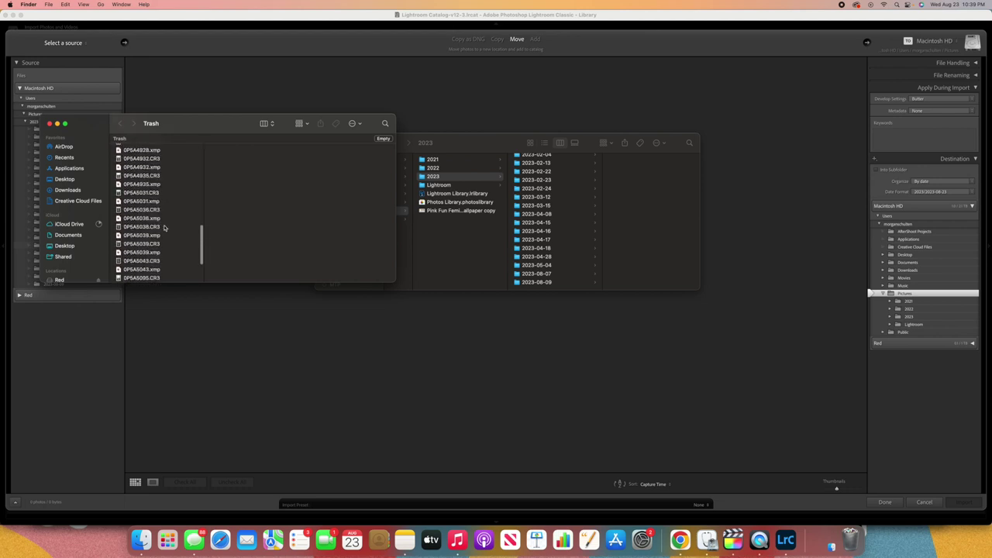
scroll(165, 228, up, 20)
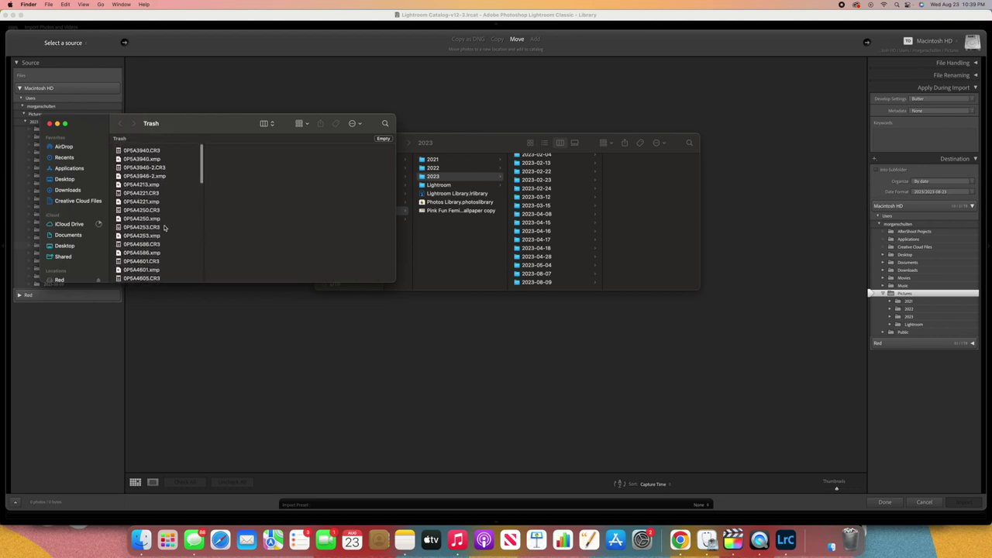
click(483, 250)
scroll(558, 217, up, 5)
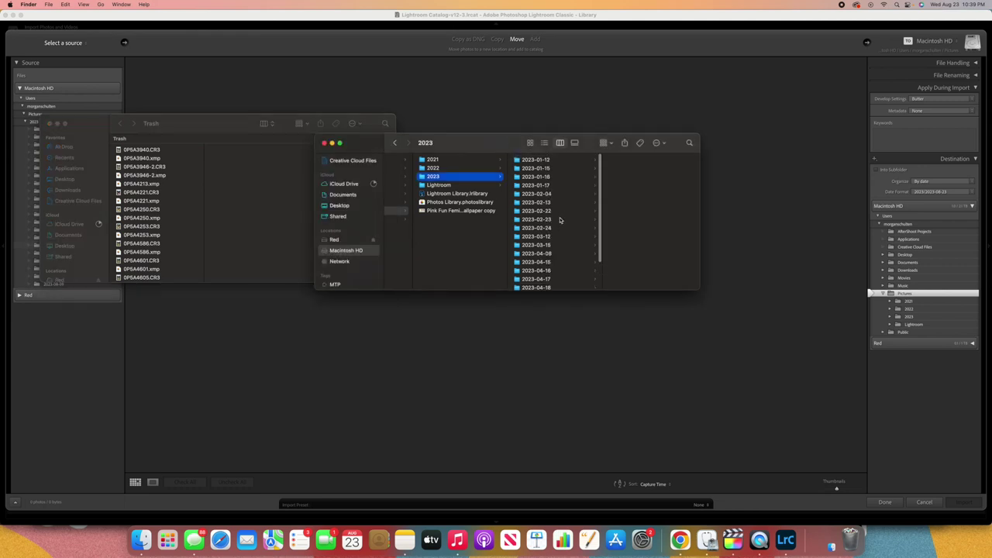
Step: Select the 2023-01-12 folder in Finder's column view
click(543, 160)
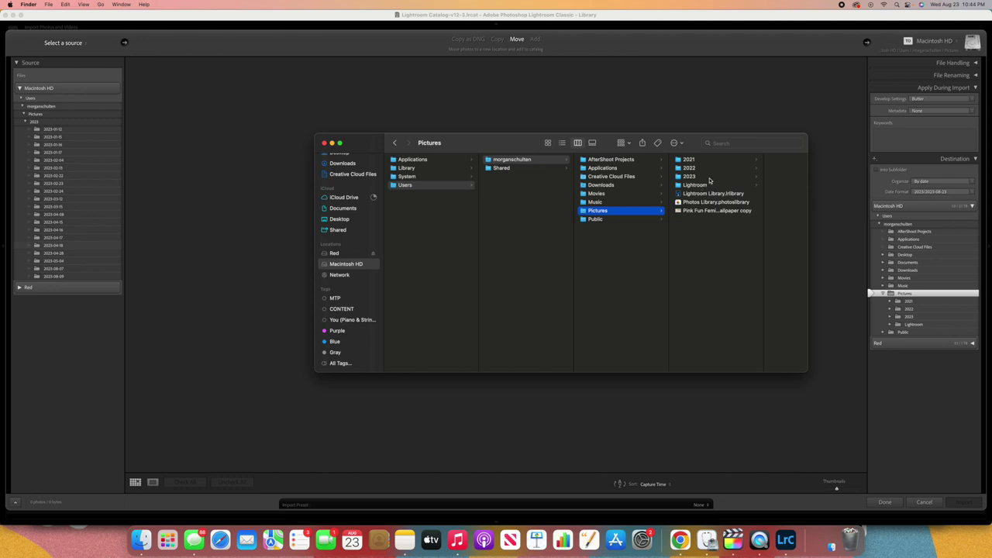
Step: Open Pictures › 2023 and check that 2023-06-18 is no longer listed
click(707, 178)
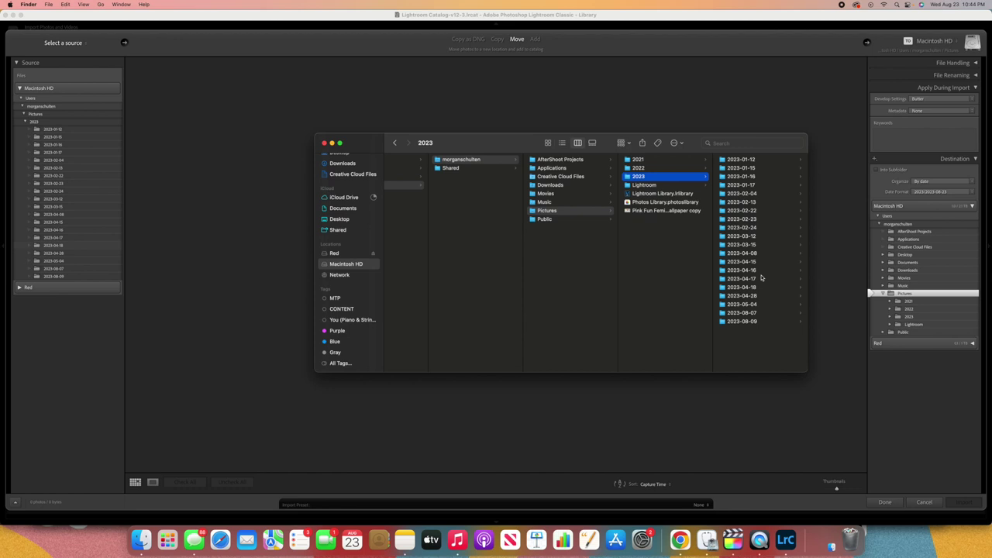